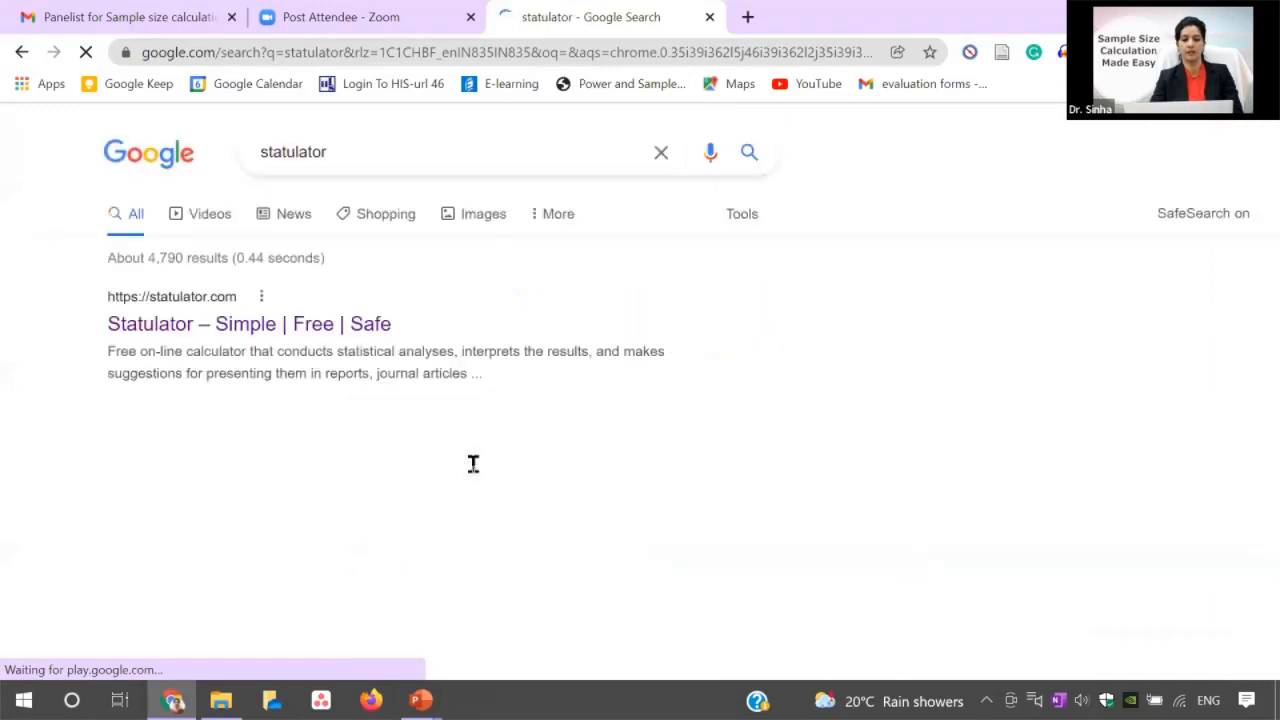
Open the Statulator site and its sample size calculator for estimating a single proportion.
click(316, 326)
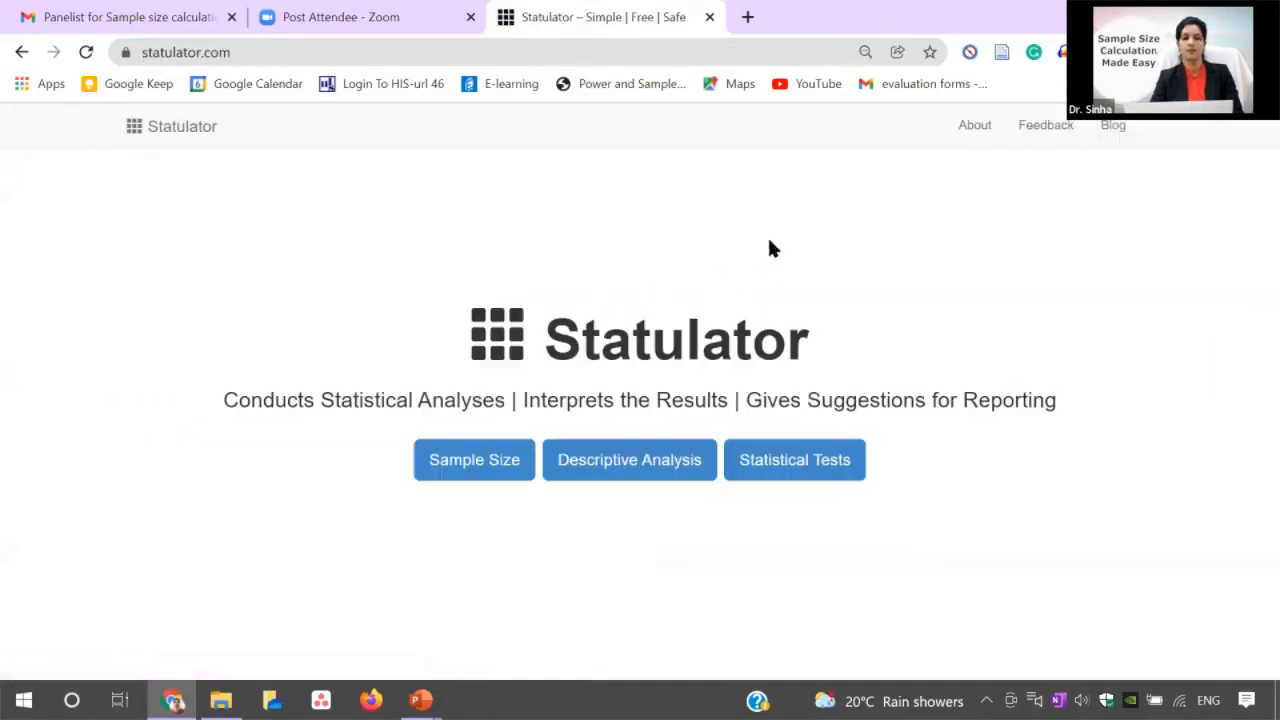
click(495, 460)
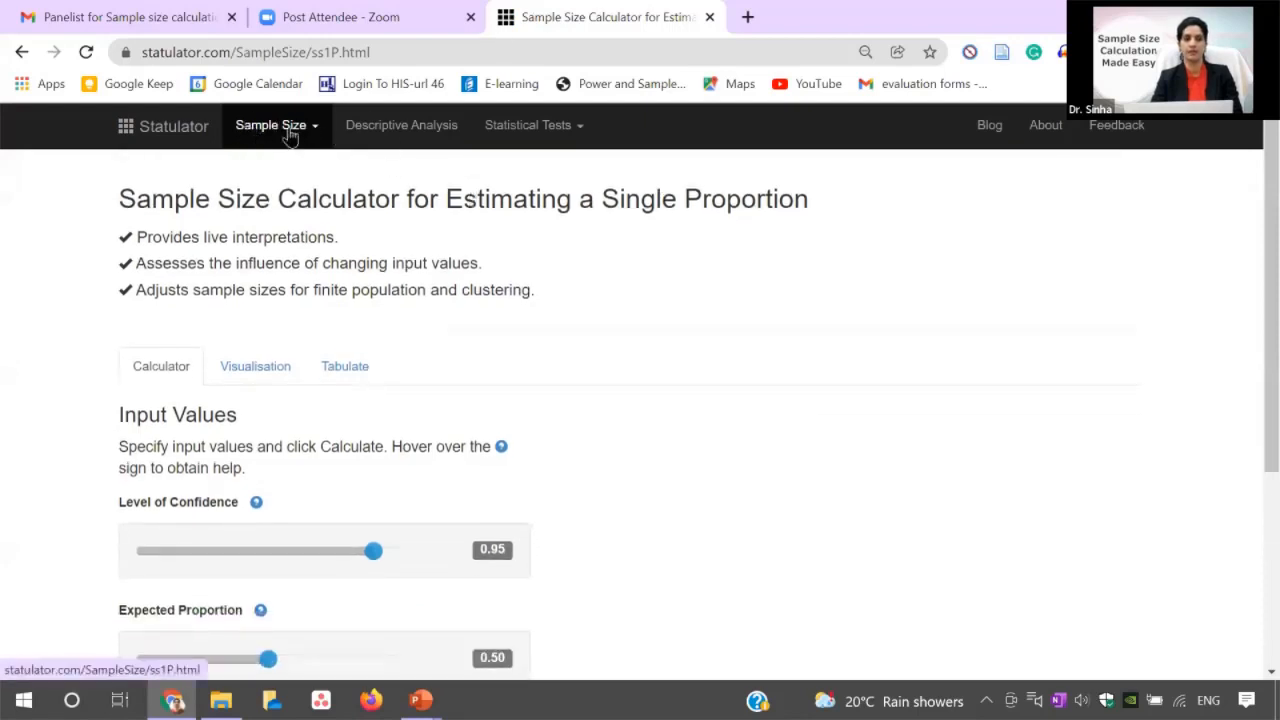
click(314, 133)
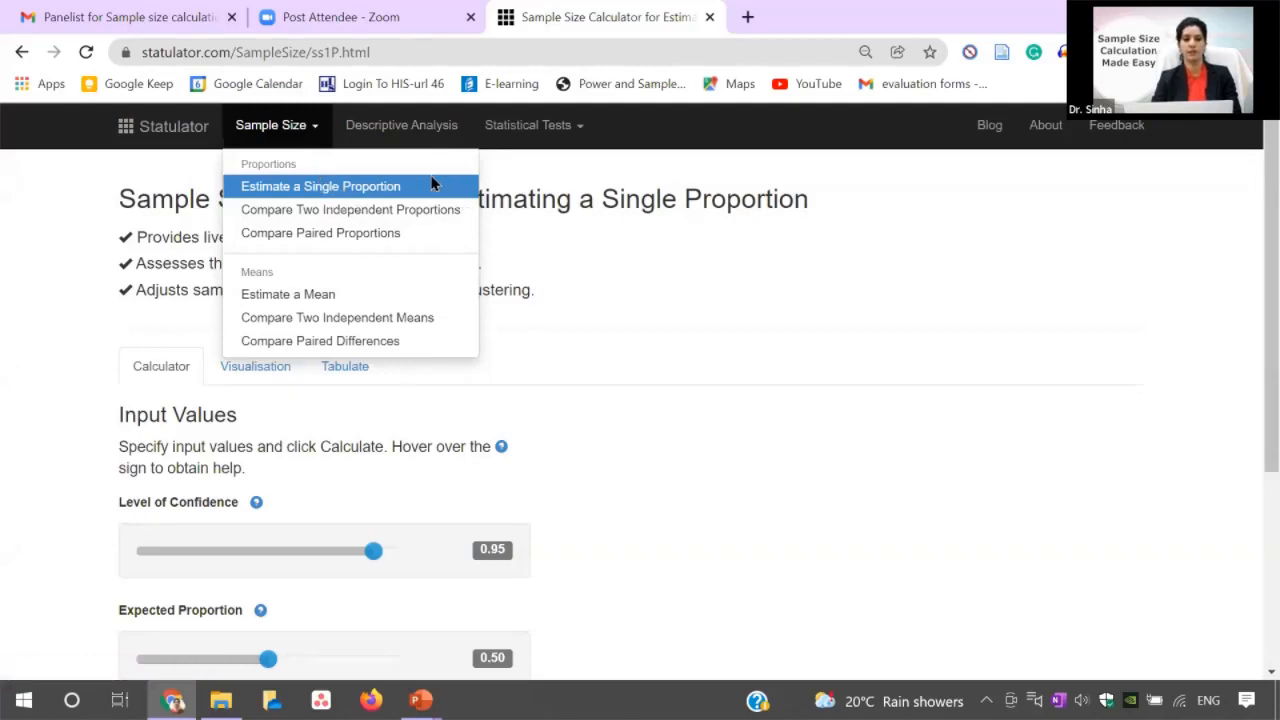
click(387, 186)
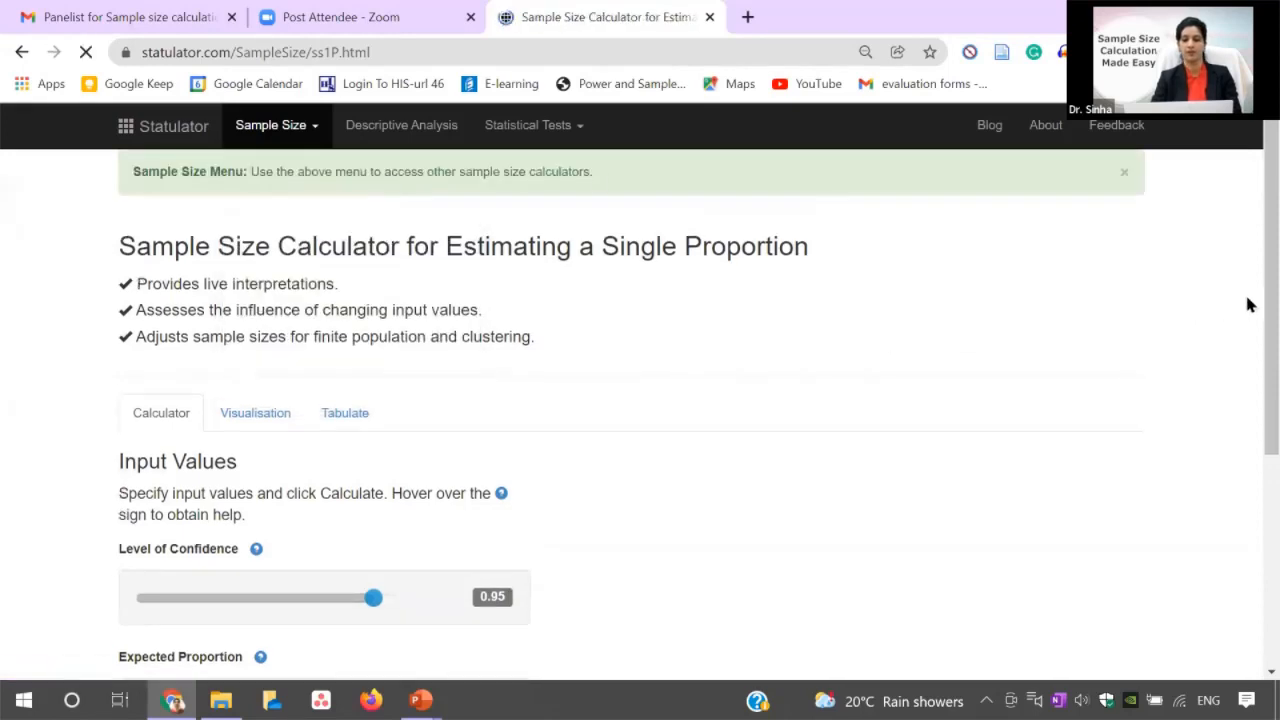
Examine the calculator's input fields and the help for level of confidence, expected proportion and margin of error.
drag(1249, 301, 1250, 338)
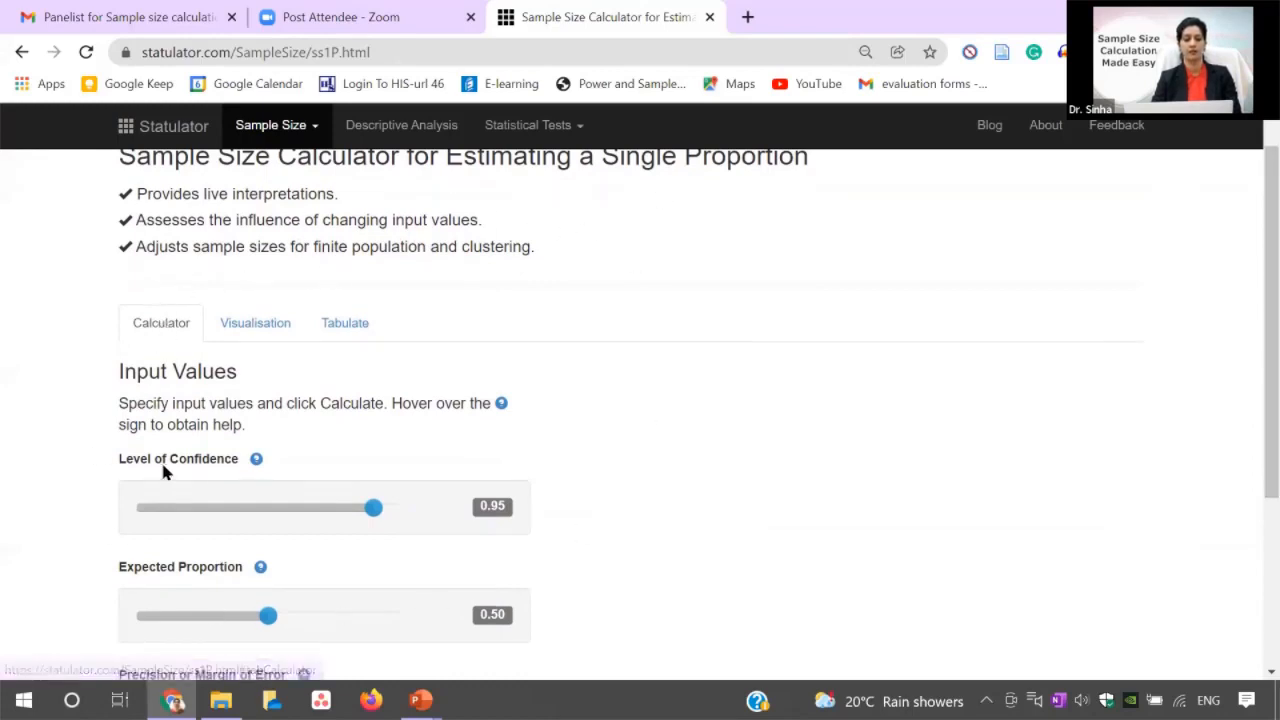
mouse_move(257, 461)
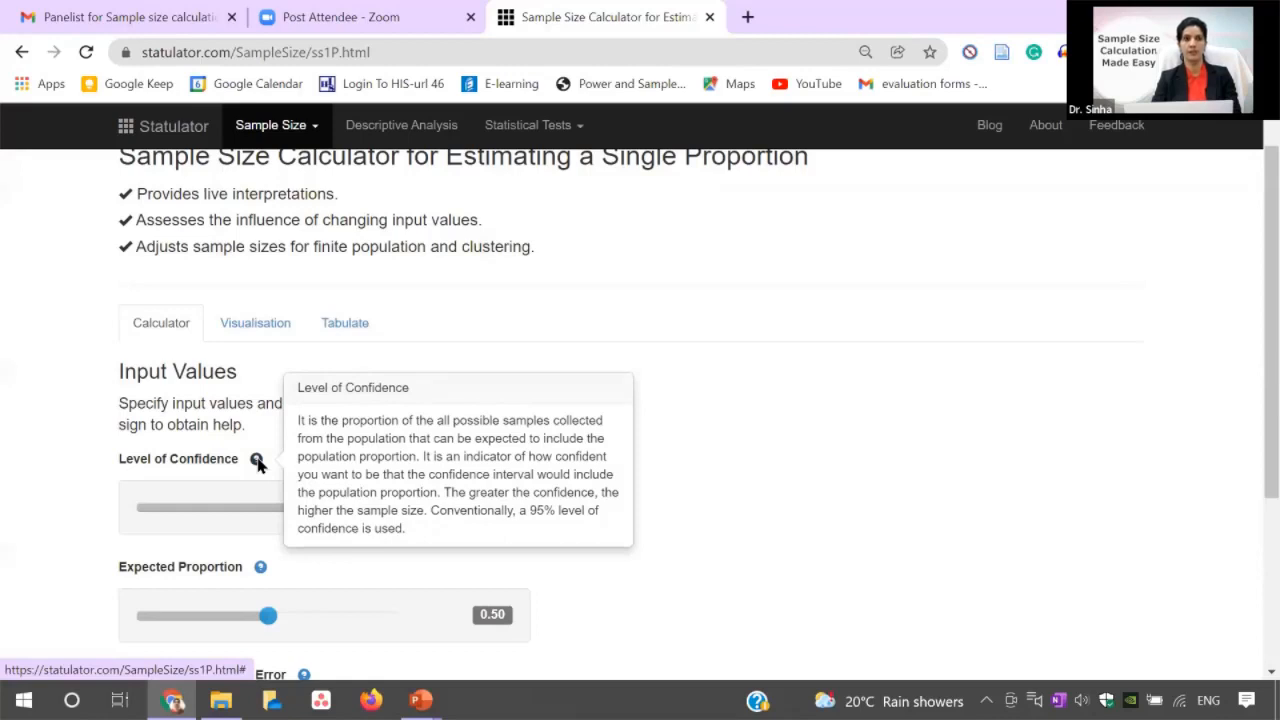
mouse_move(260, 576)
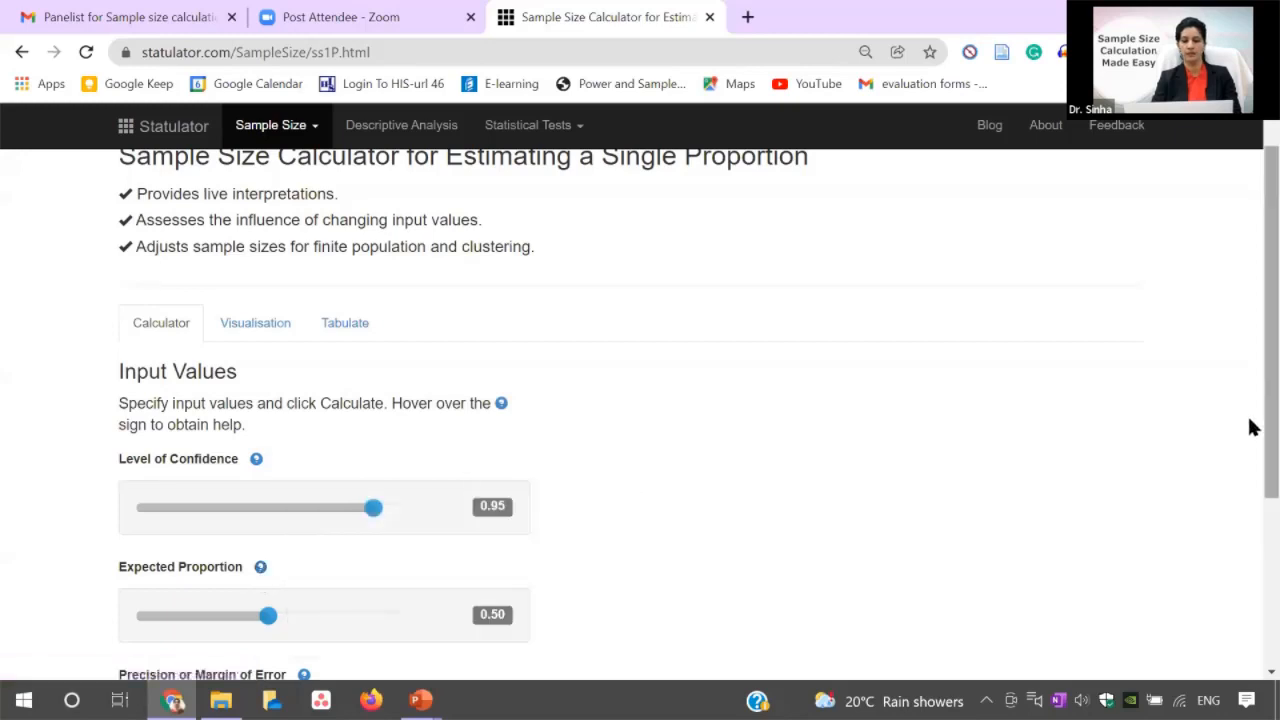
drag(1267, 427, 1249, 508)
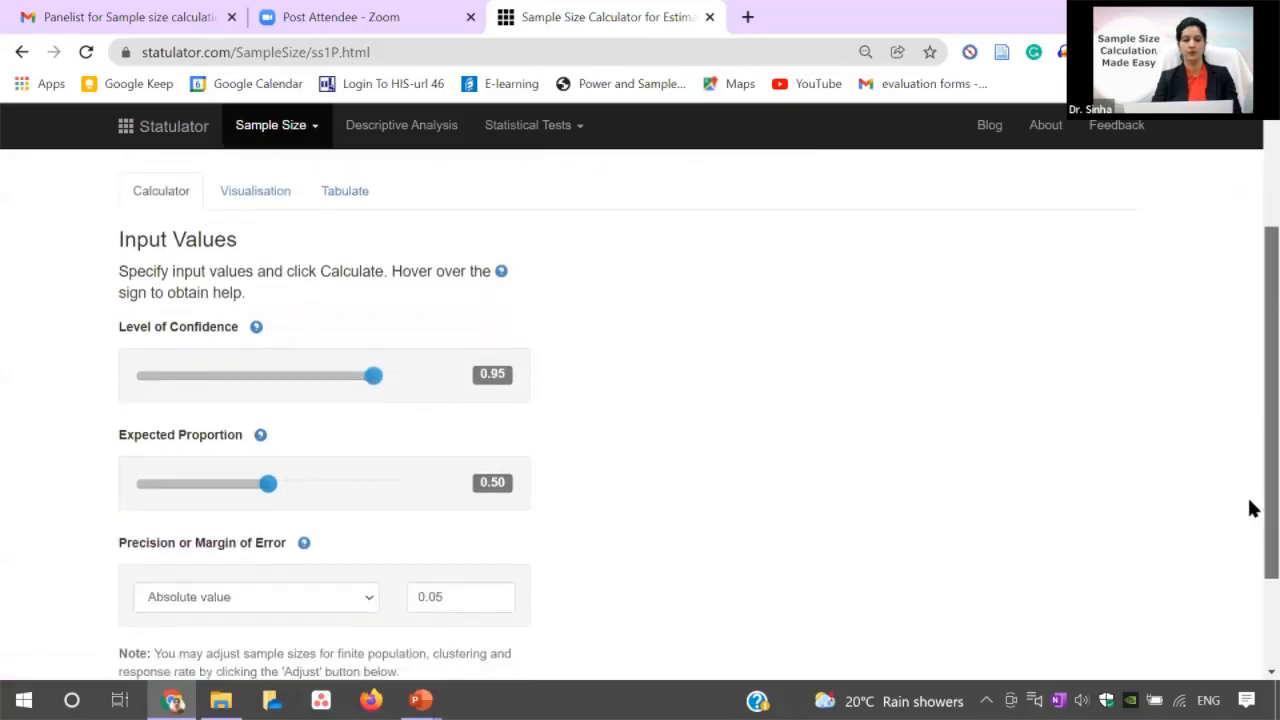
mouse_move(305, 546)
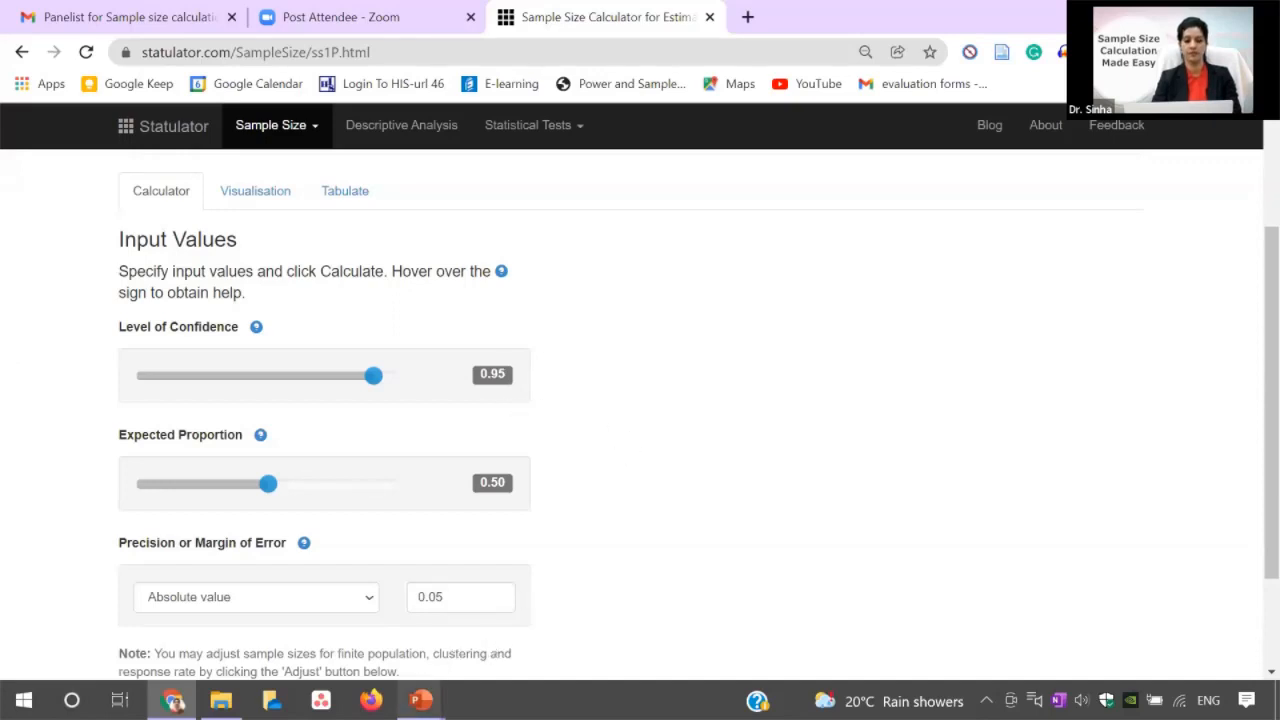
Check the study's sample size assumptions in the PowerPoint slide show, and return to the Statulator calculator in Chrome.
mouse_move(420, 700)
click(508, 640)
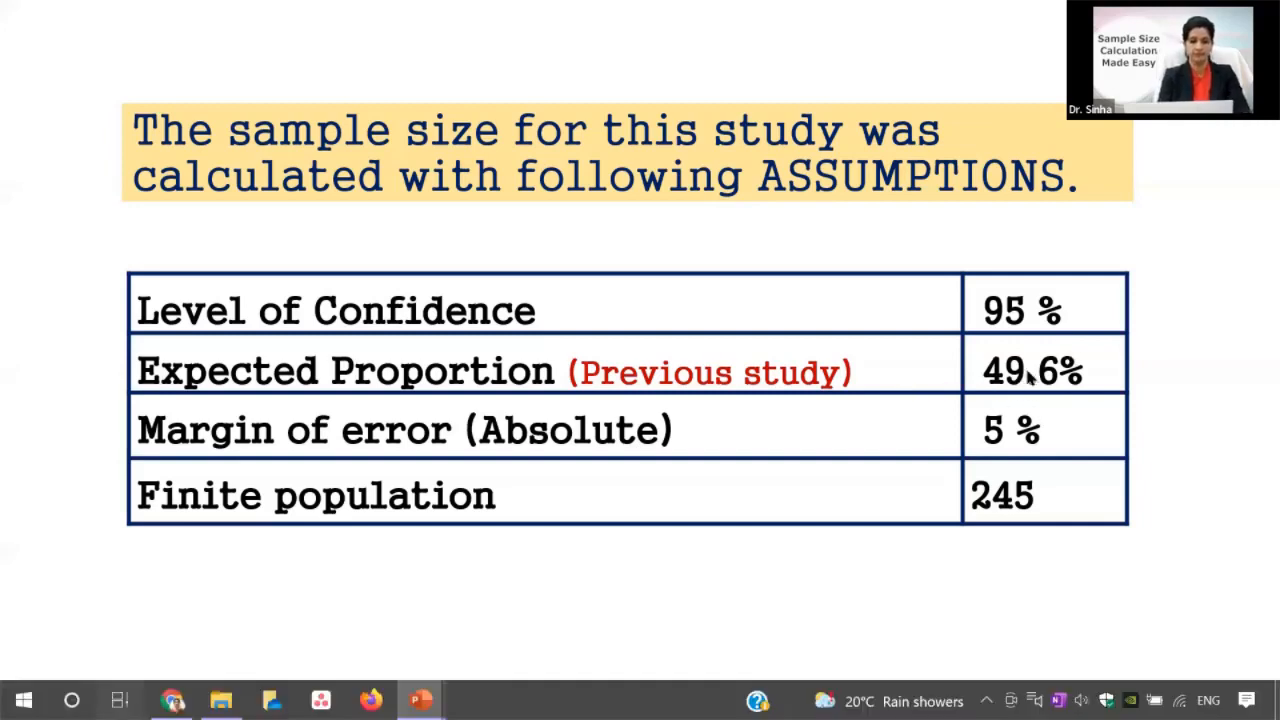
key(super+Tab)
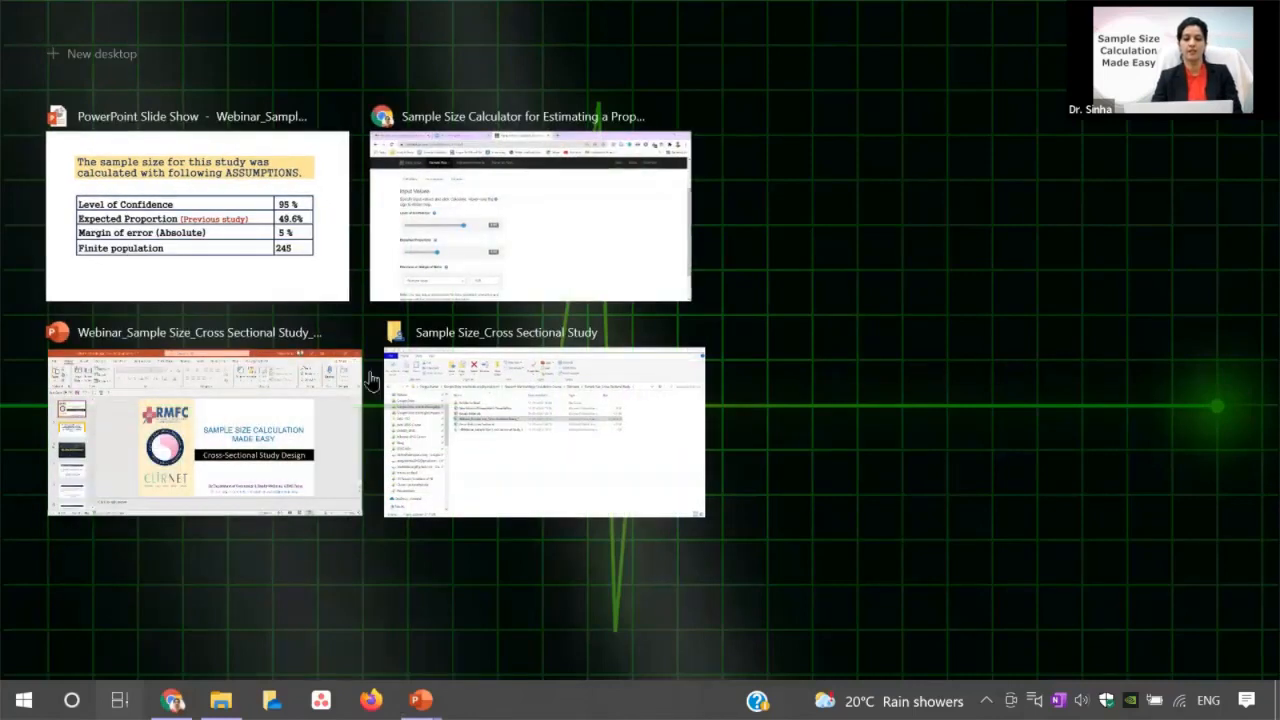
key(Right)
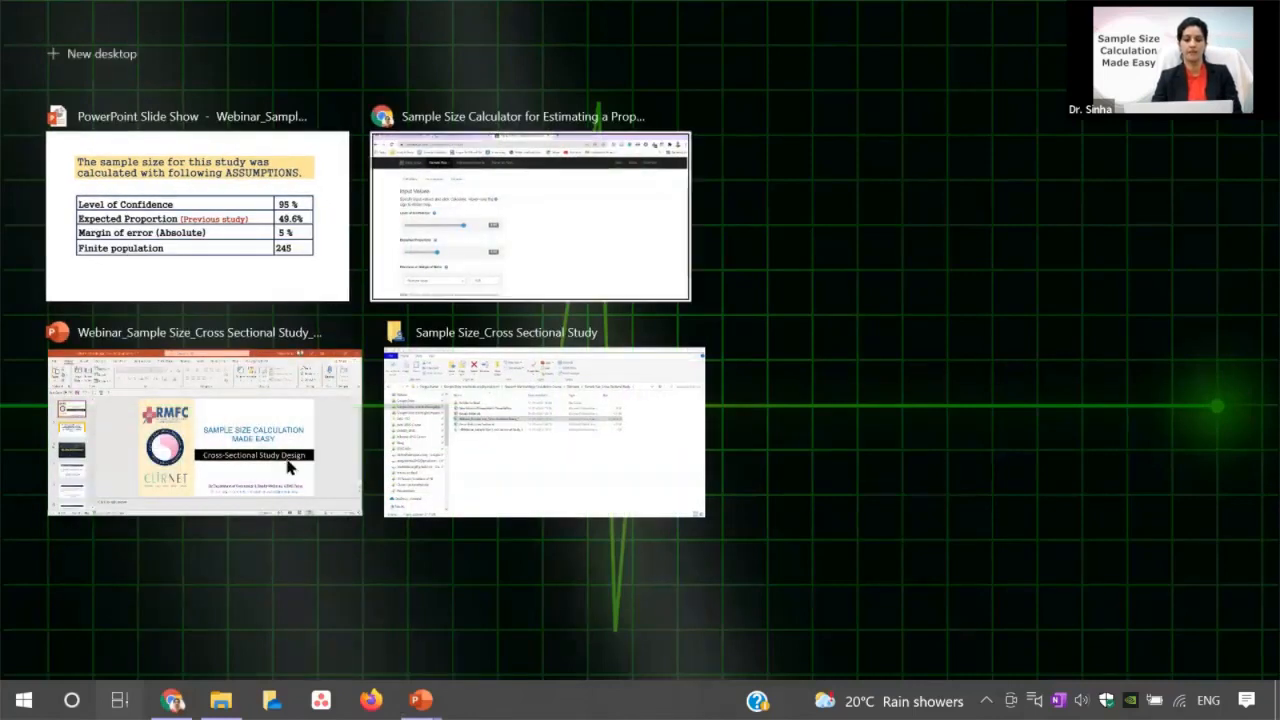
key(Return)
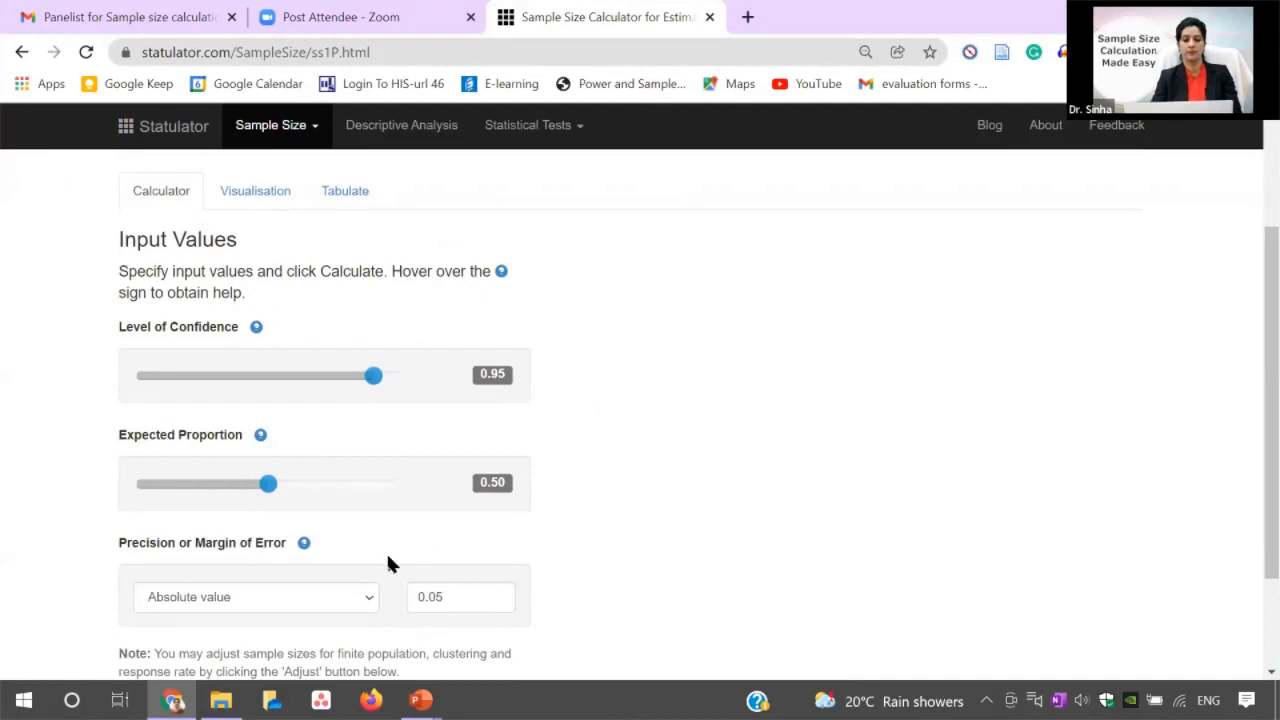
Set the expected proportion to 0.5.
drag(271, 489, 252, 490)
click(275, 490)
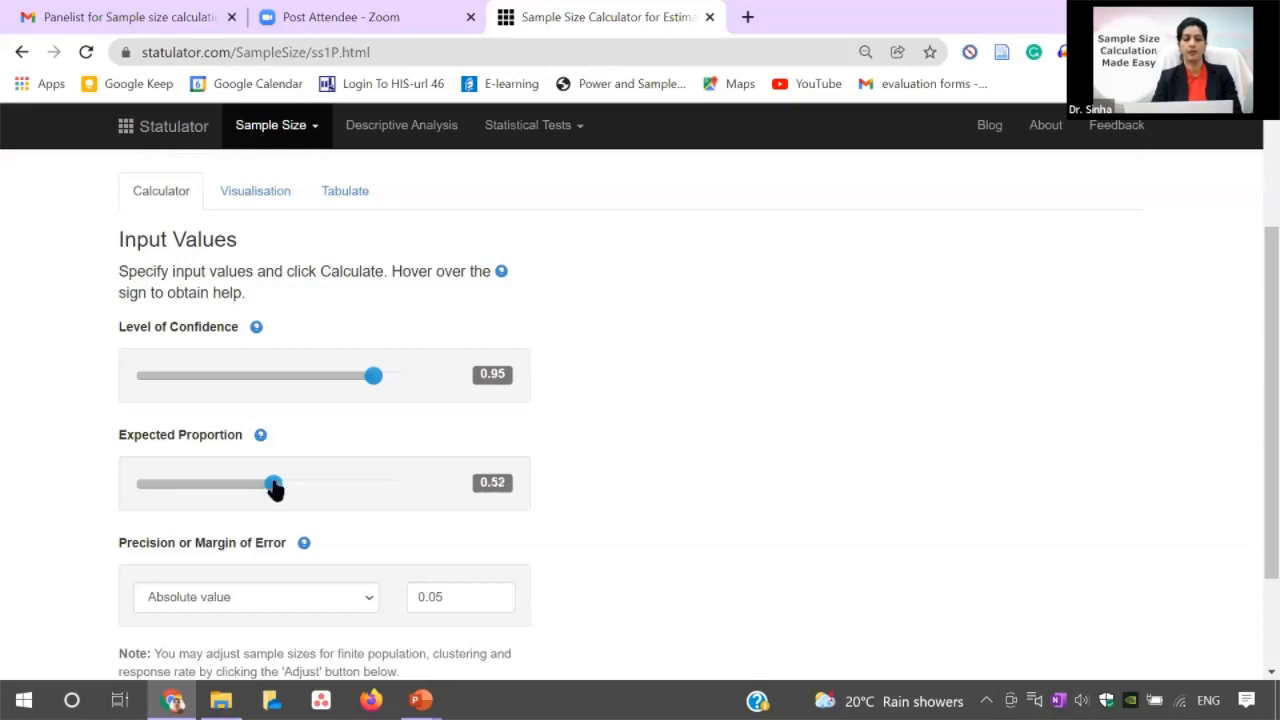
click(268, 490)
click(280, 489)
click(275, 490)
click(267, 489)
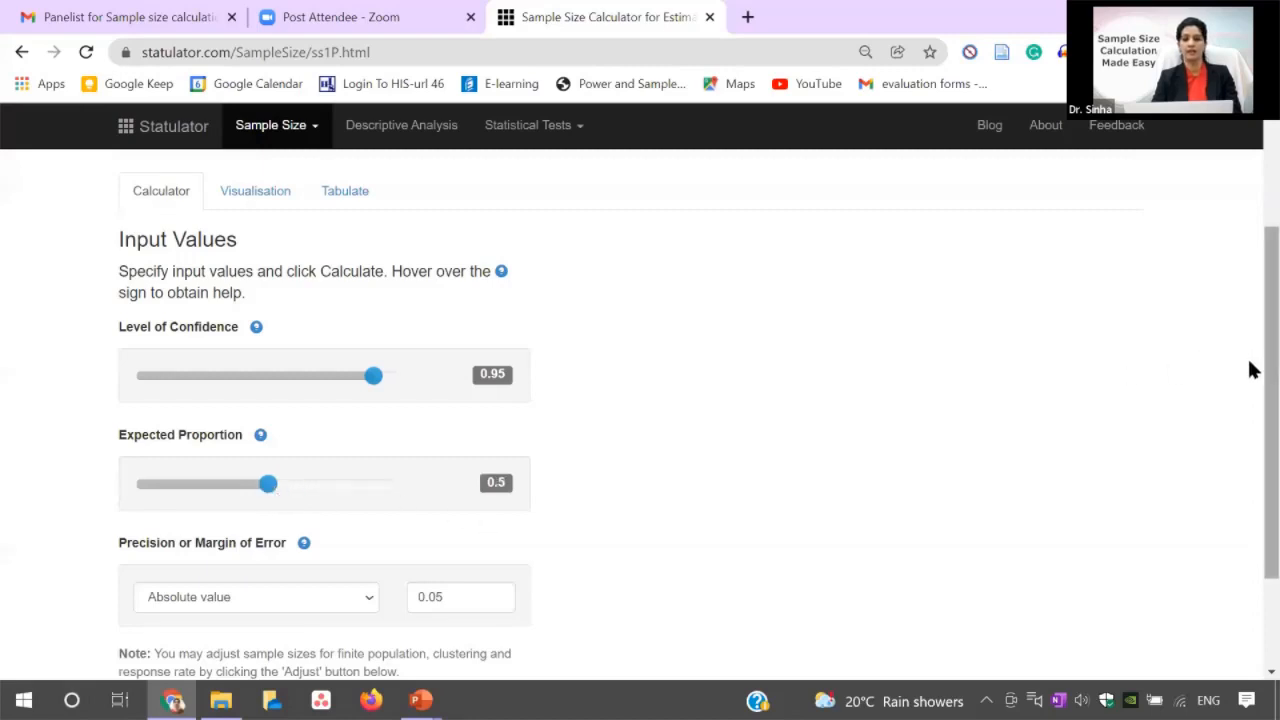
Set the absolute margin of error to 0.05 and calculate the required sample size.
scroll(1250, 405, down, 1)
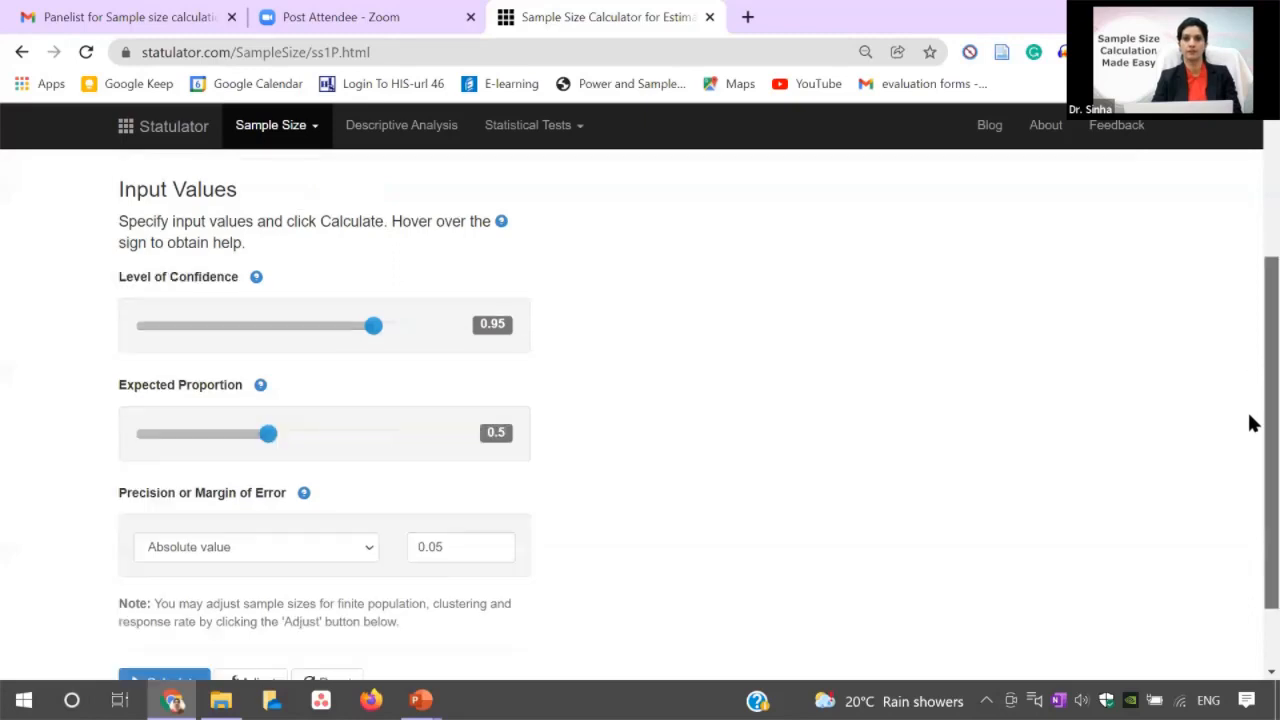
scroll(862, 400, down, 1)
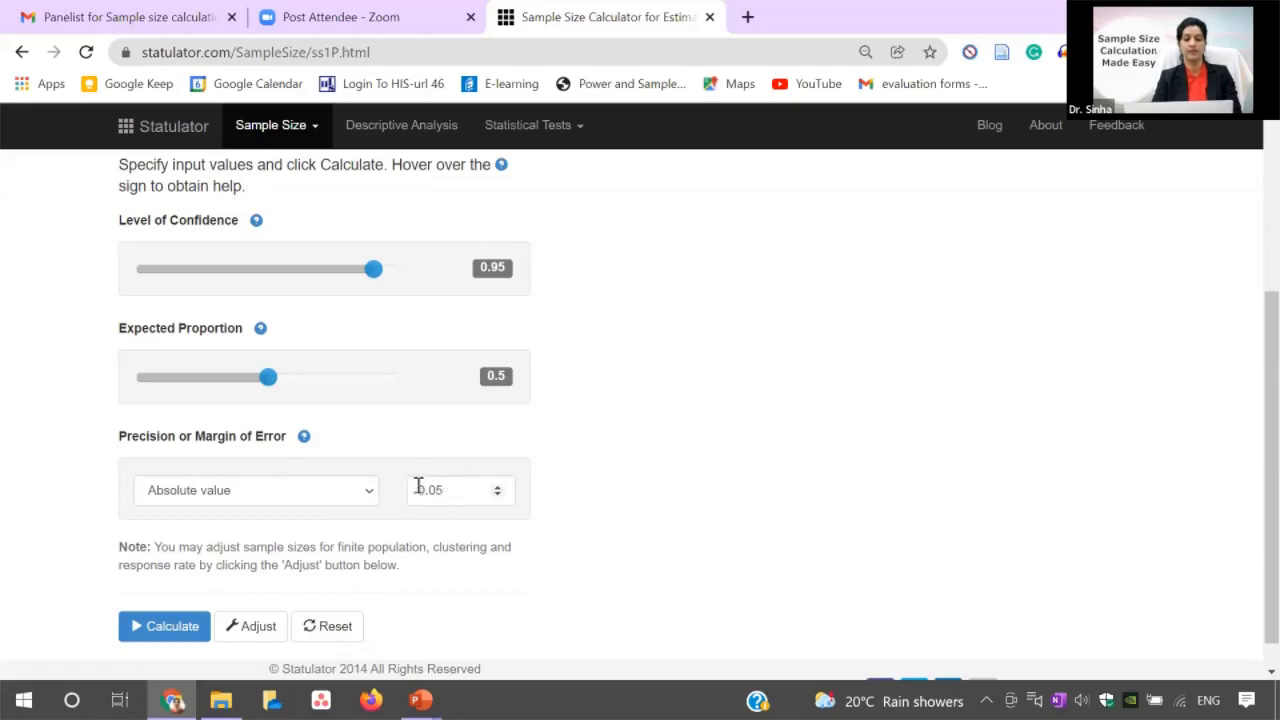
click(497, 486)
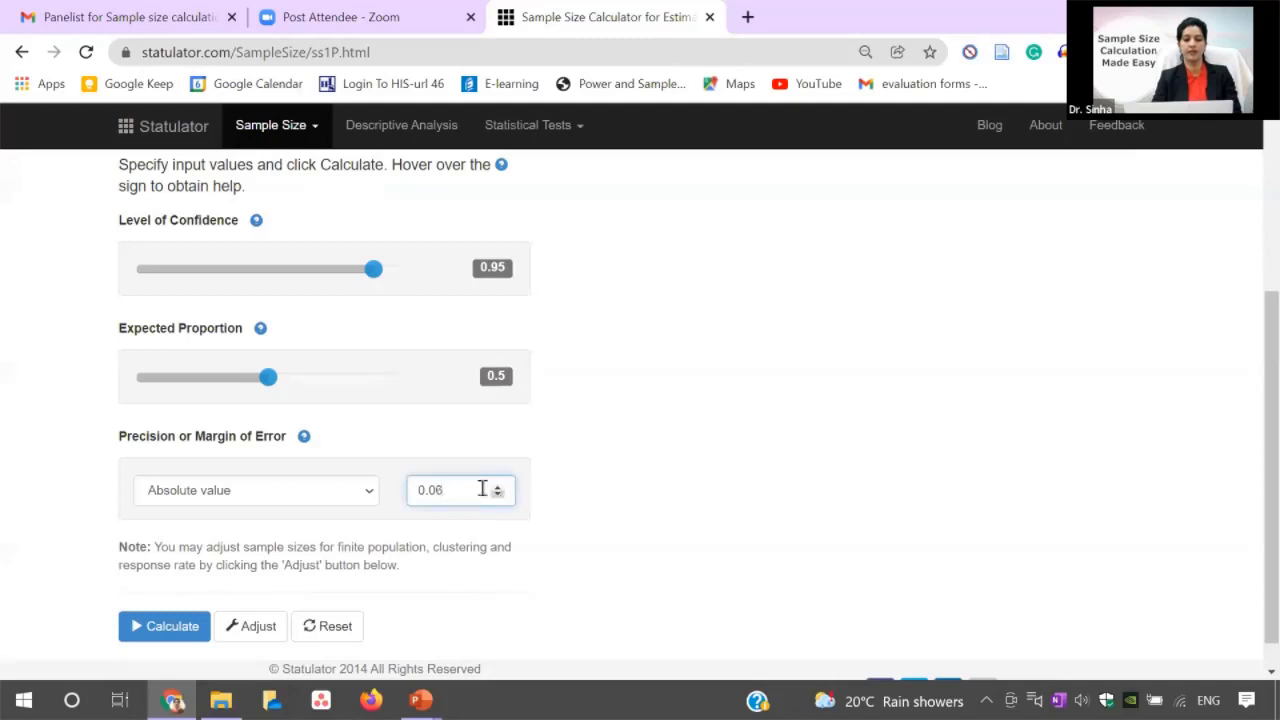
key(BackSpace)
text(5)
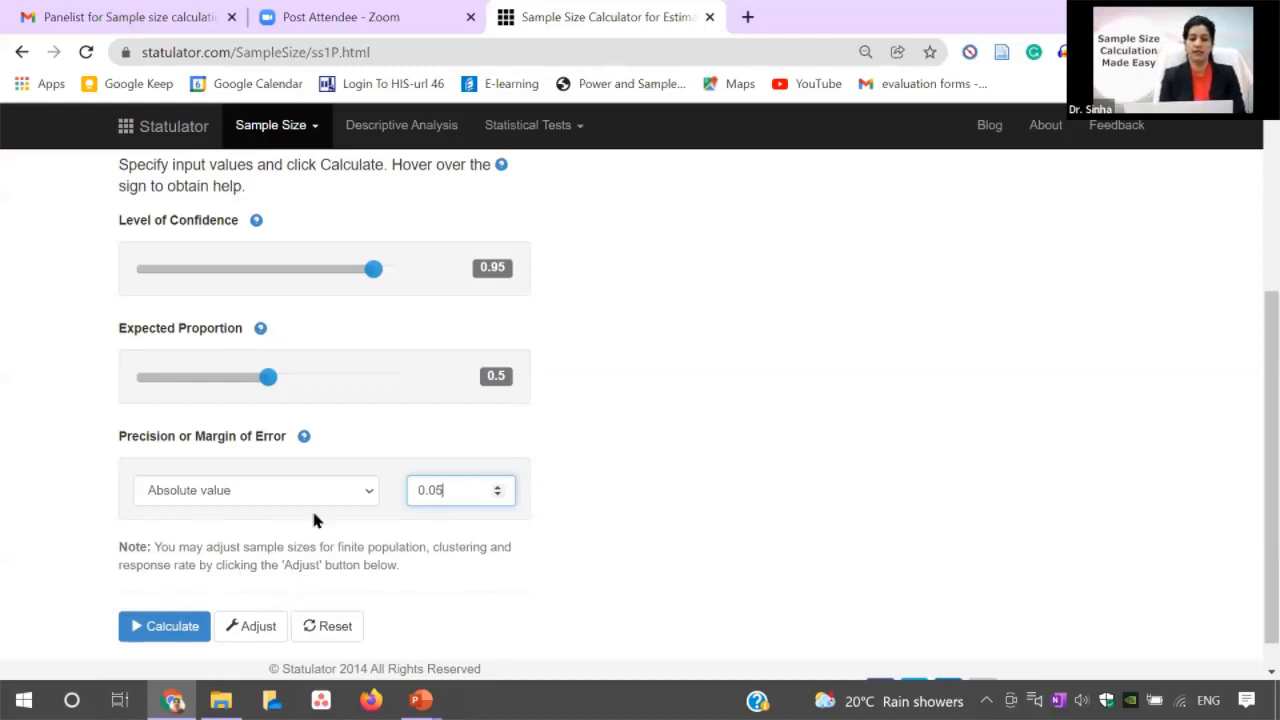
click(160, 630)
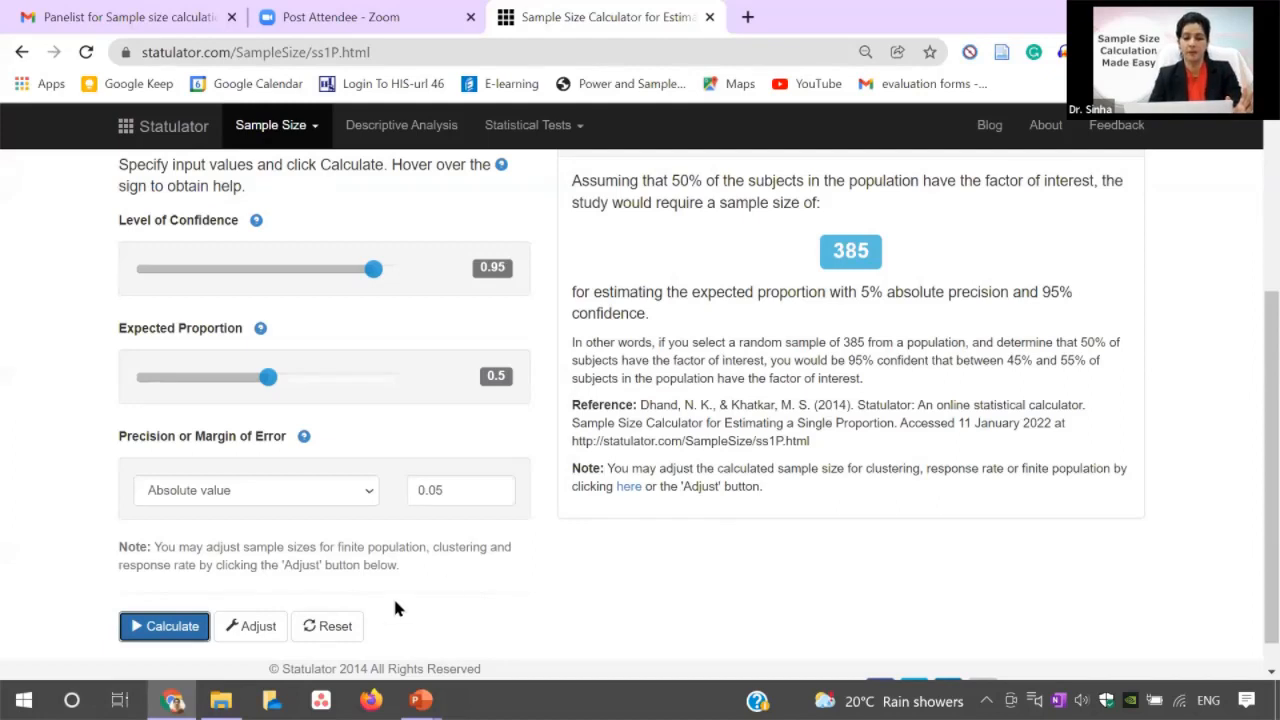
Adjust the calculated sample size for a finite population of 245.
click(258, 626)
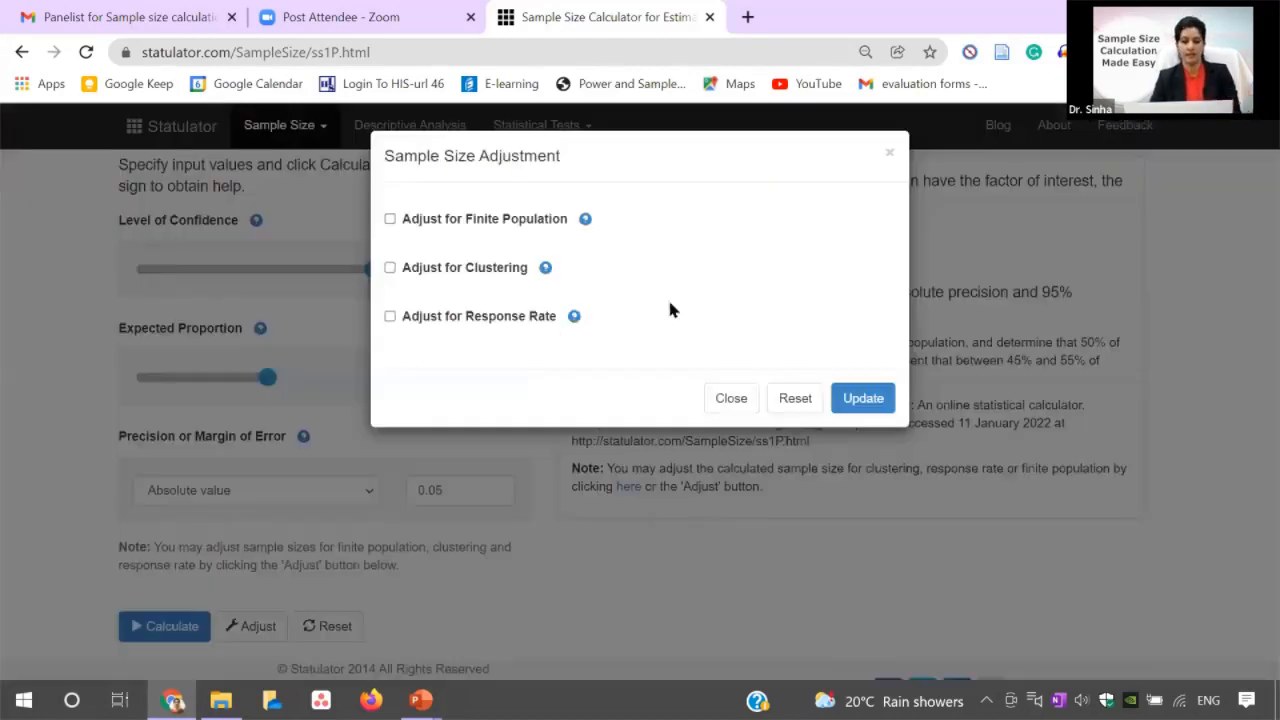
click(390, 219)
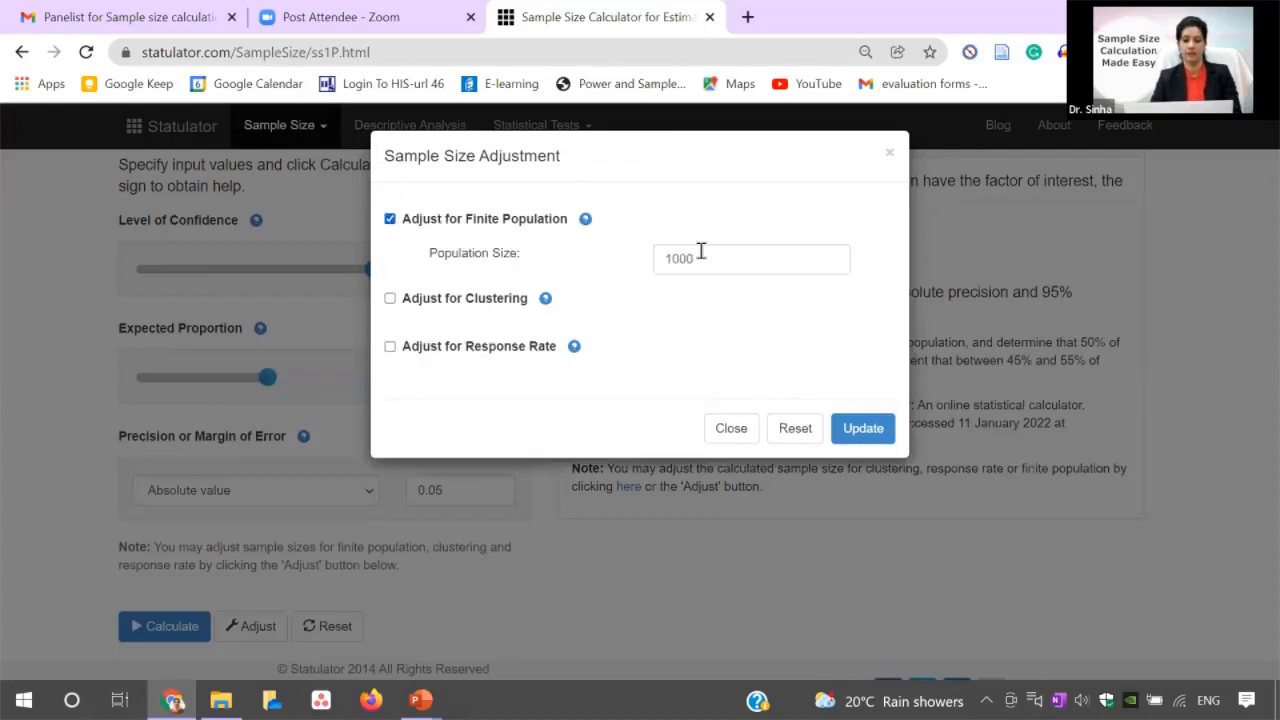
drag(669, 258, 1087, 273)
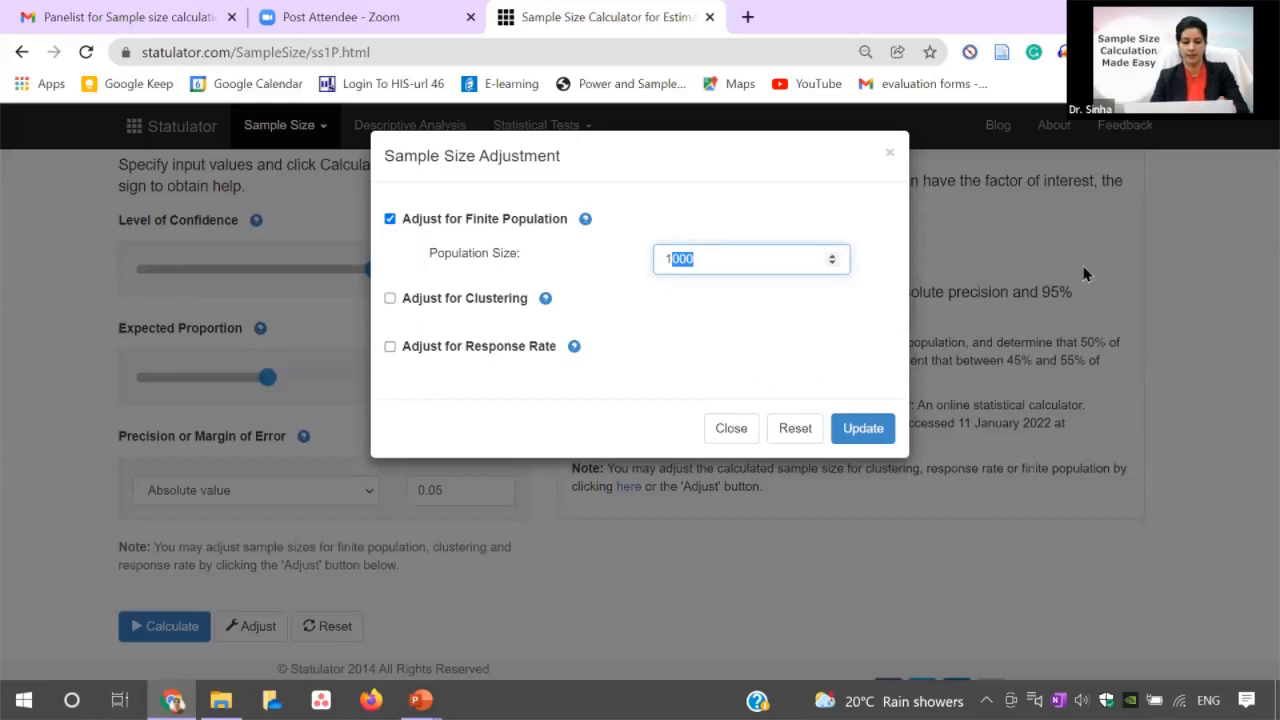
text(24)
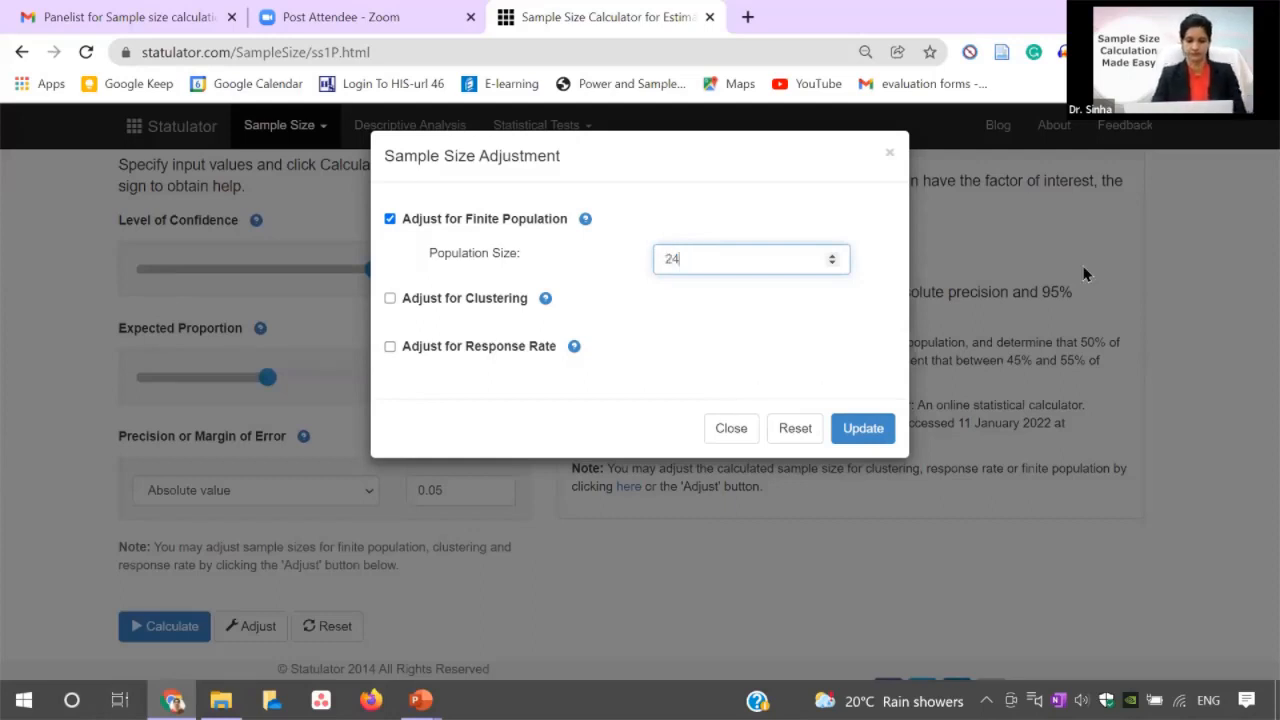
text(5)
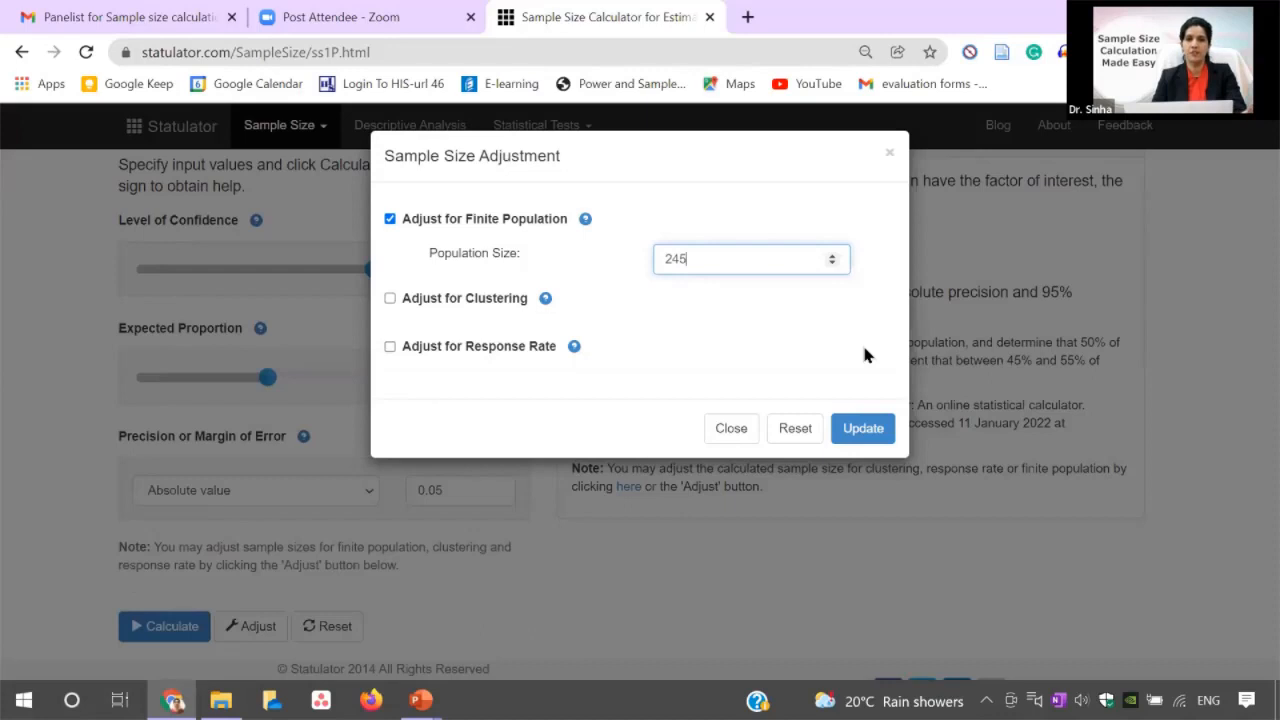
click(864, 430)
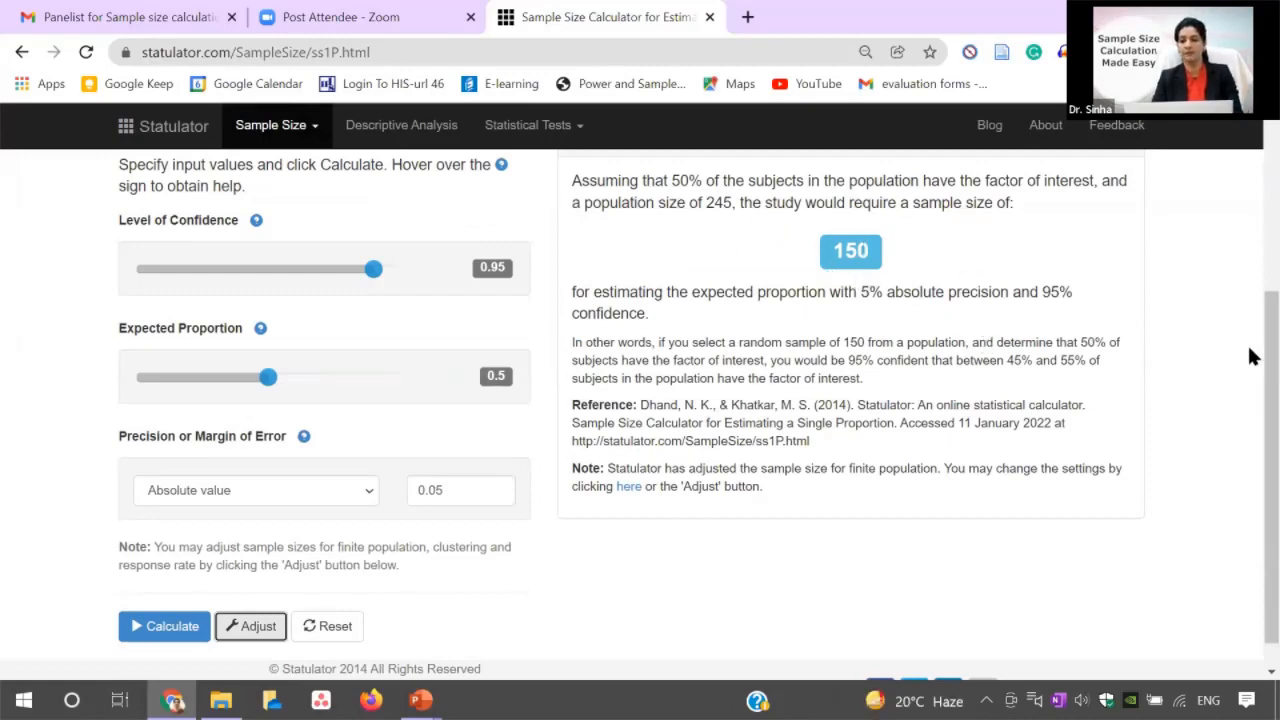
Review the adjusted result's interpretation and highlight the words "factor of interest" in it.
drag(1266, 346, 1266, 306)
scroll(1250, 312, up, 2)
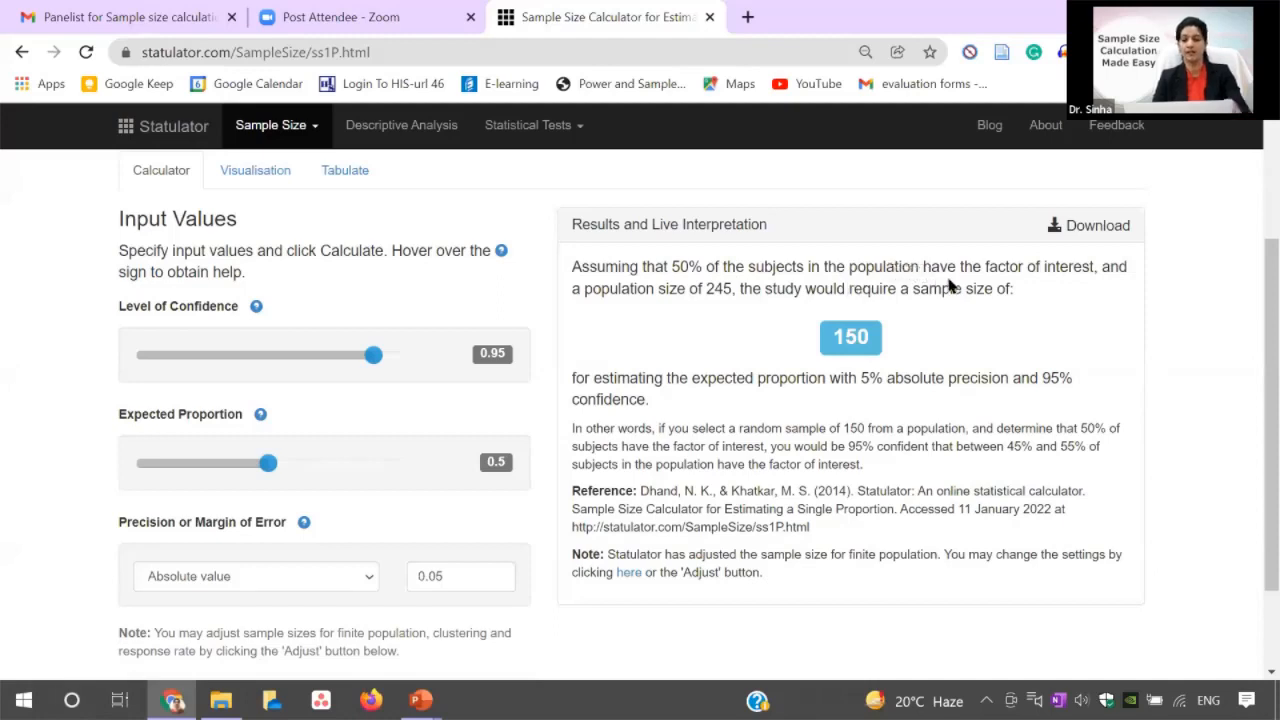
double_click(1020, 268)
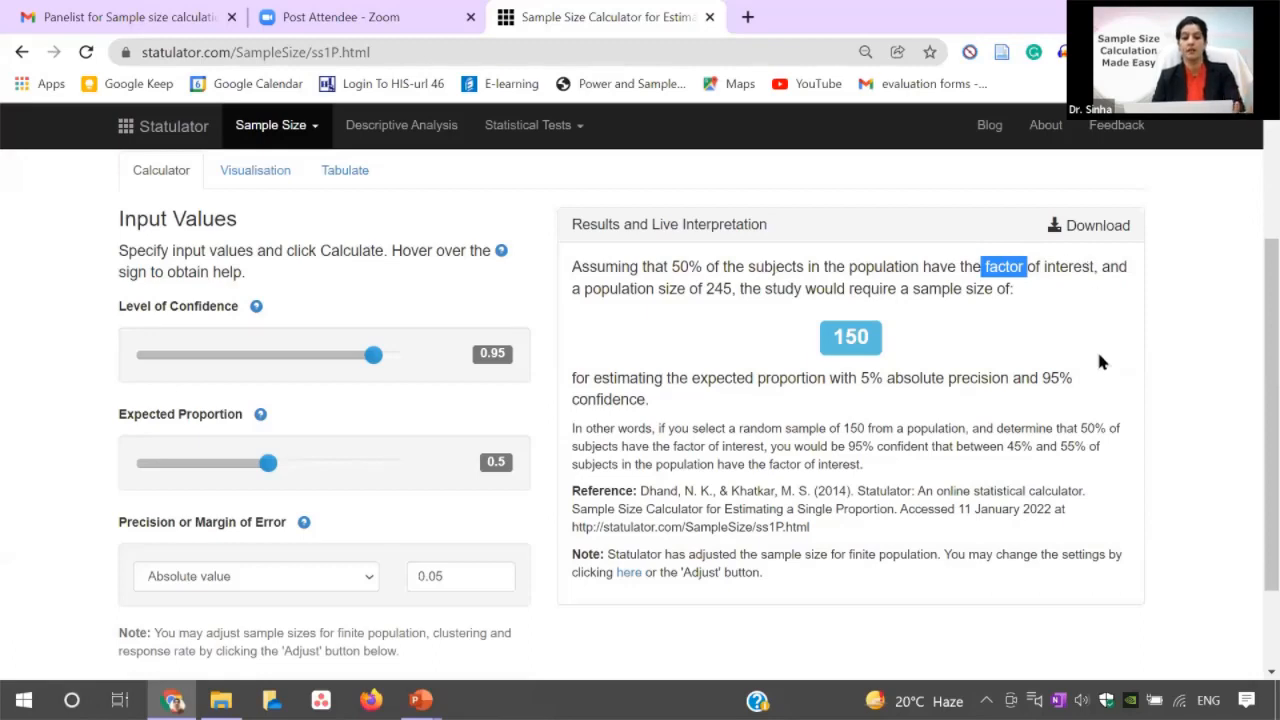
drag(1027, 267, 1090, 267)
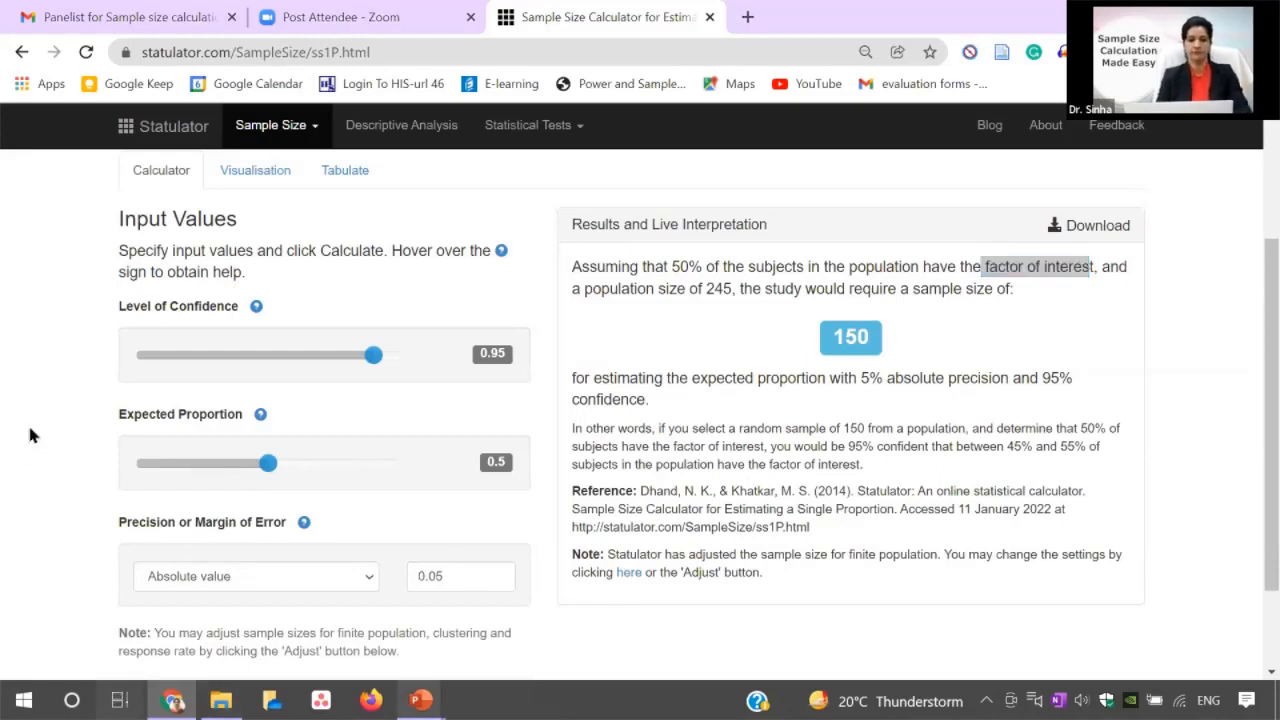
Switch to the PowerPoint slide show and advance to the slide with the published sample size formula.
key(super+Tab)
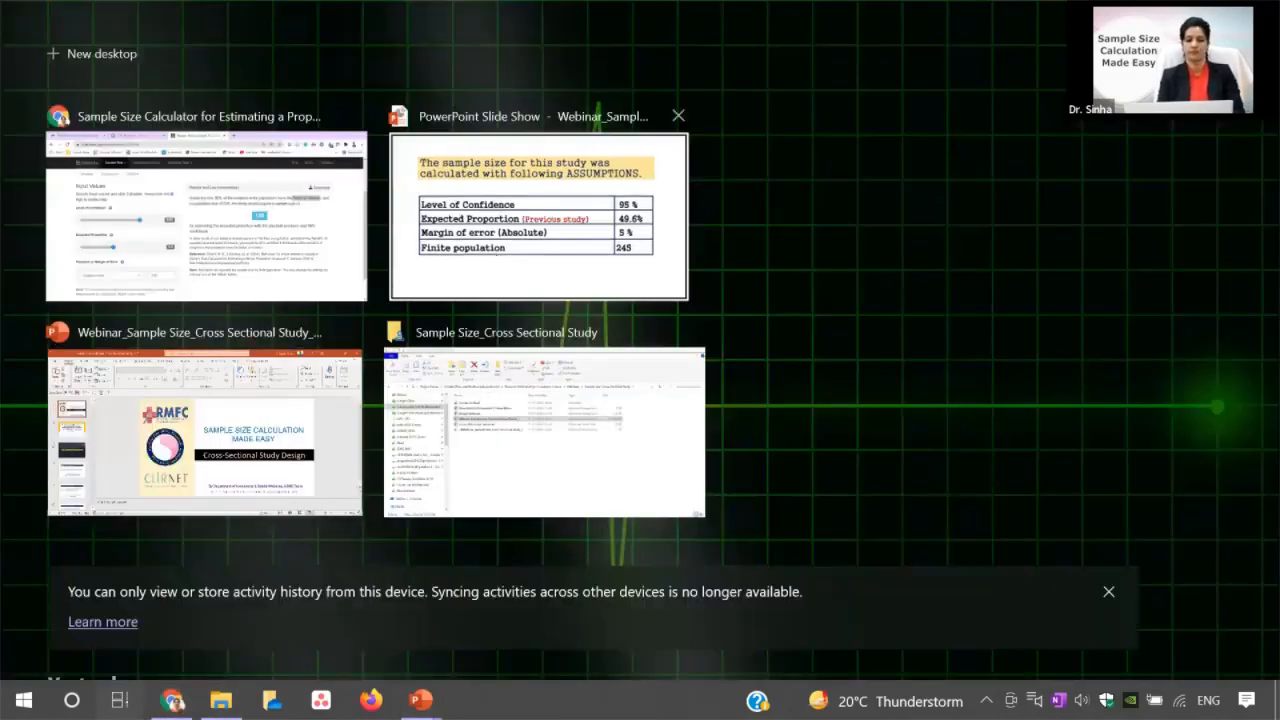
click(490, 254)
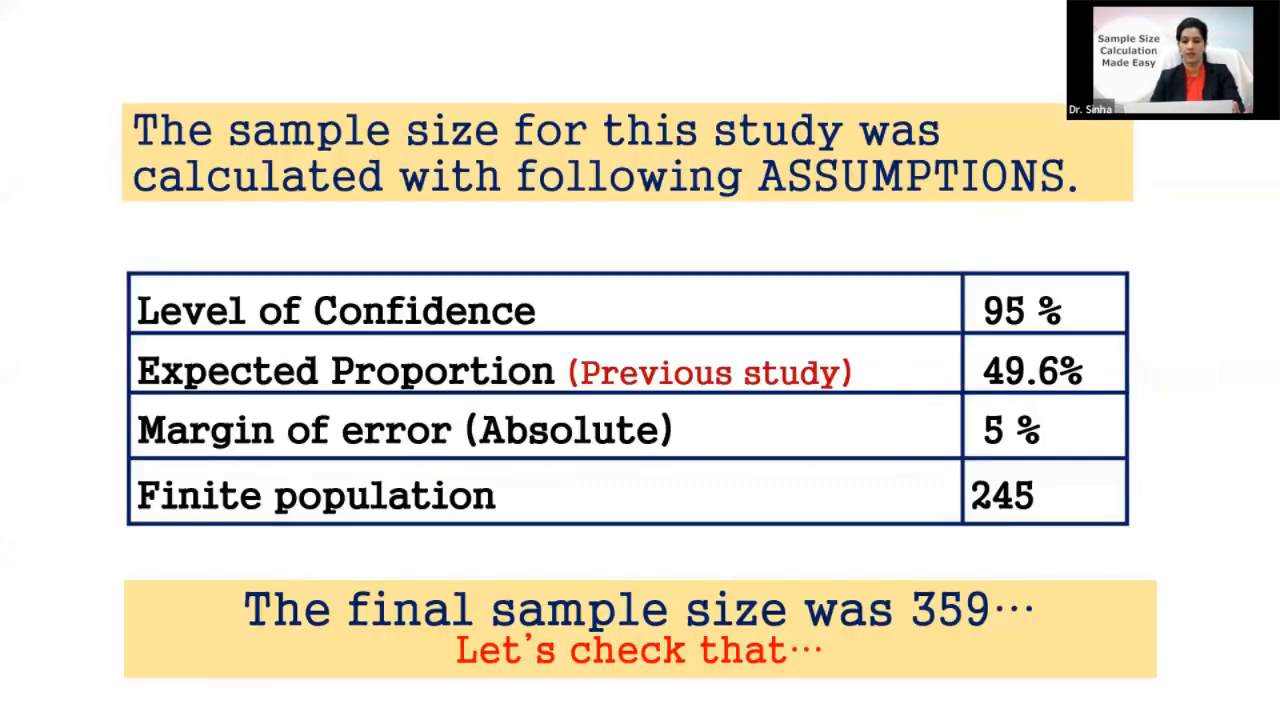
key(Right)
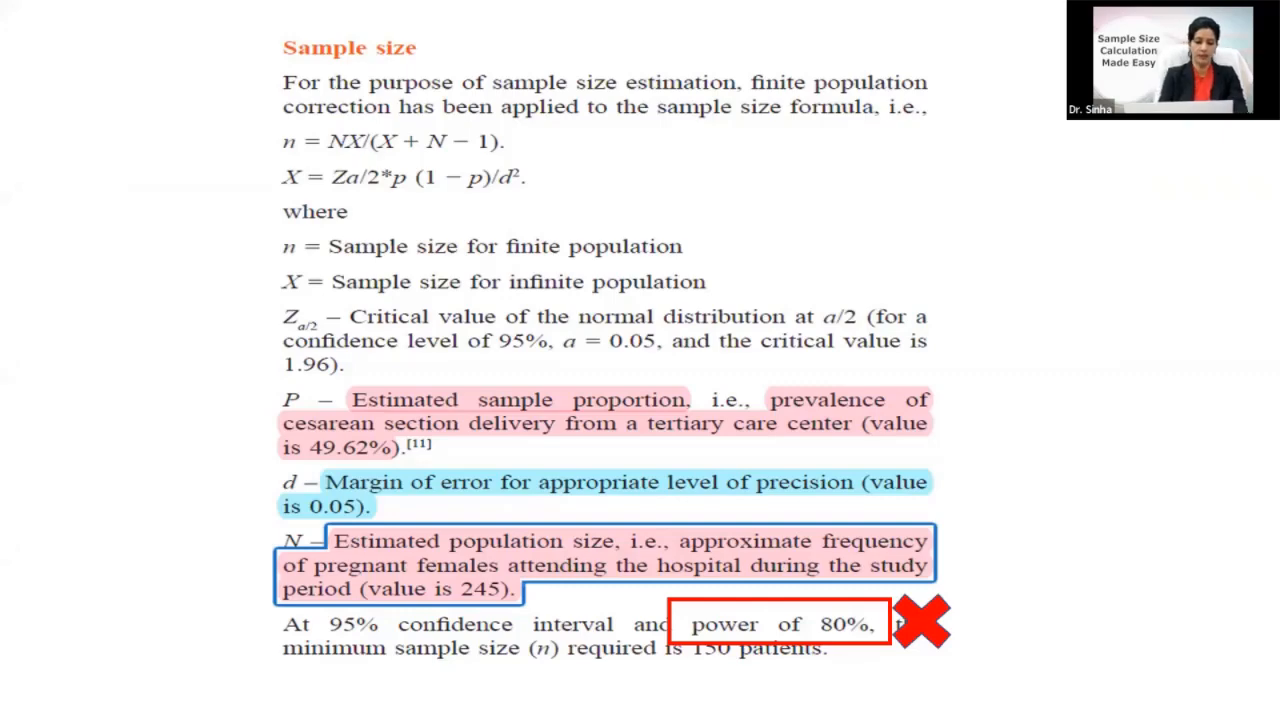
Switch back to the Statulator calculator in Chrome to compare its result with the published sample size.
key(alt+Tab)
key(super+Tab)
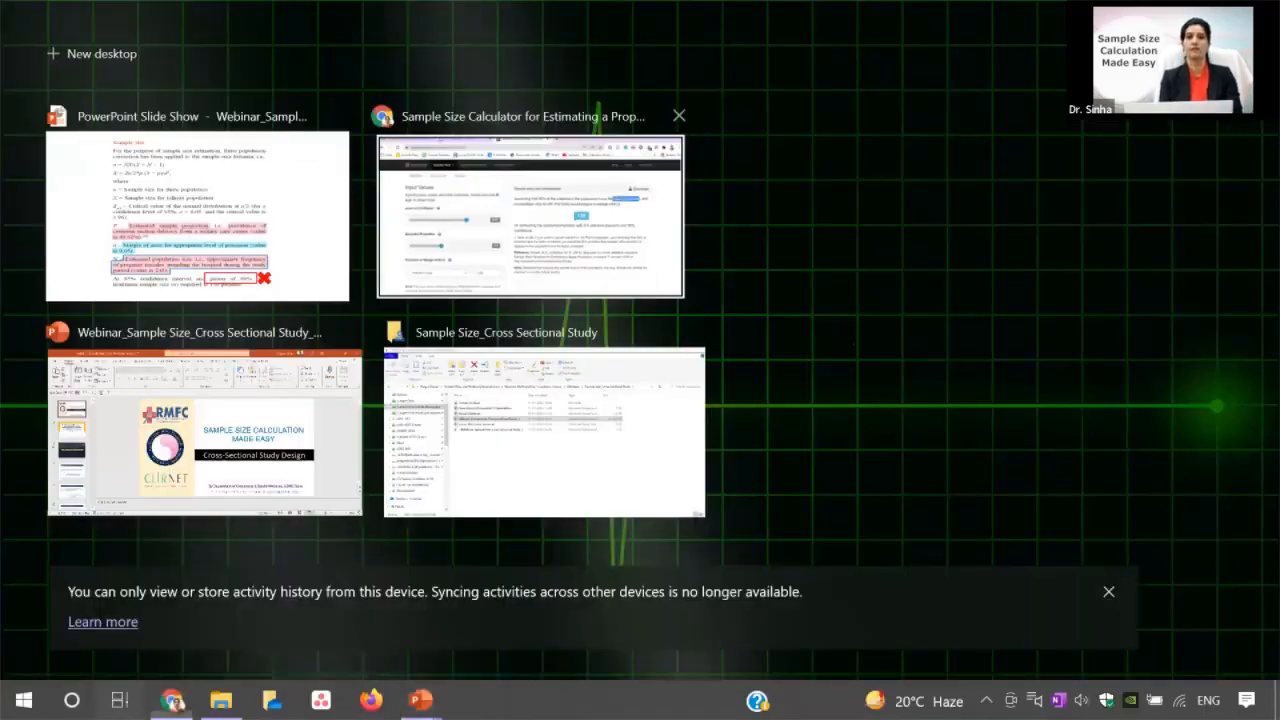
click(530, 216)
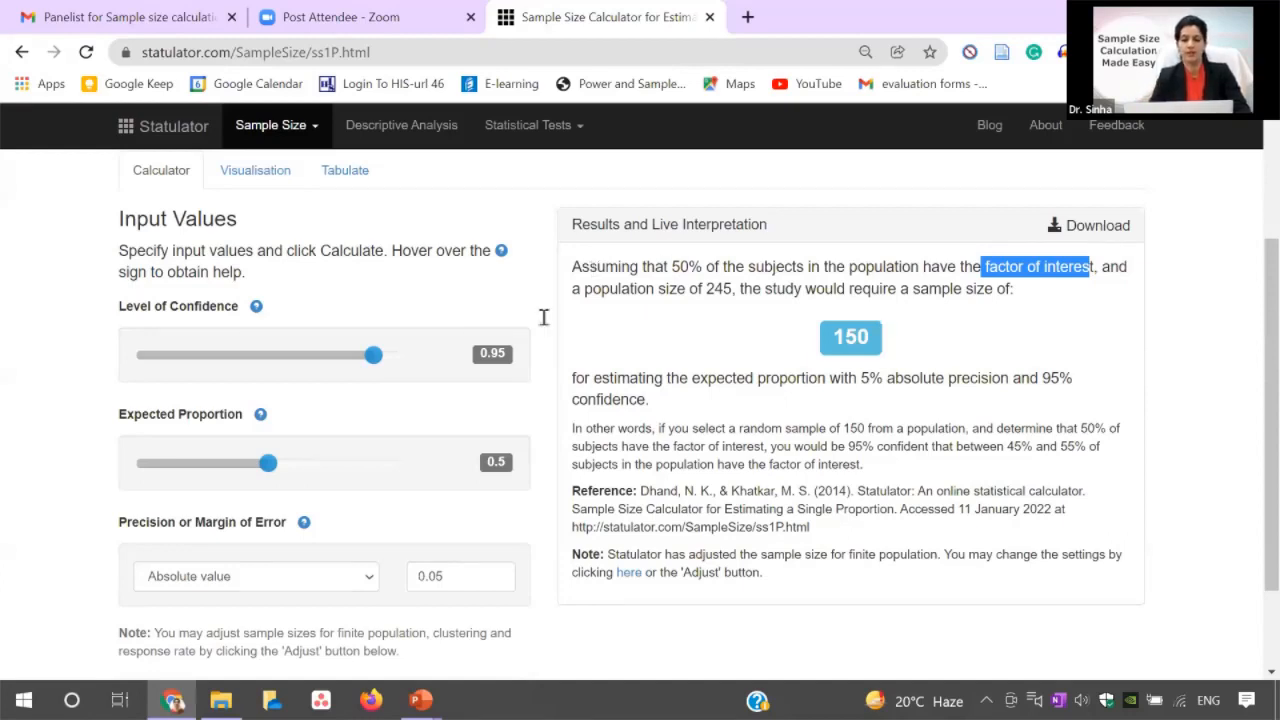
Return to the published sample size excerpt in the PowerPoint slide show.
mouse_move(420, 700)
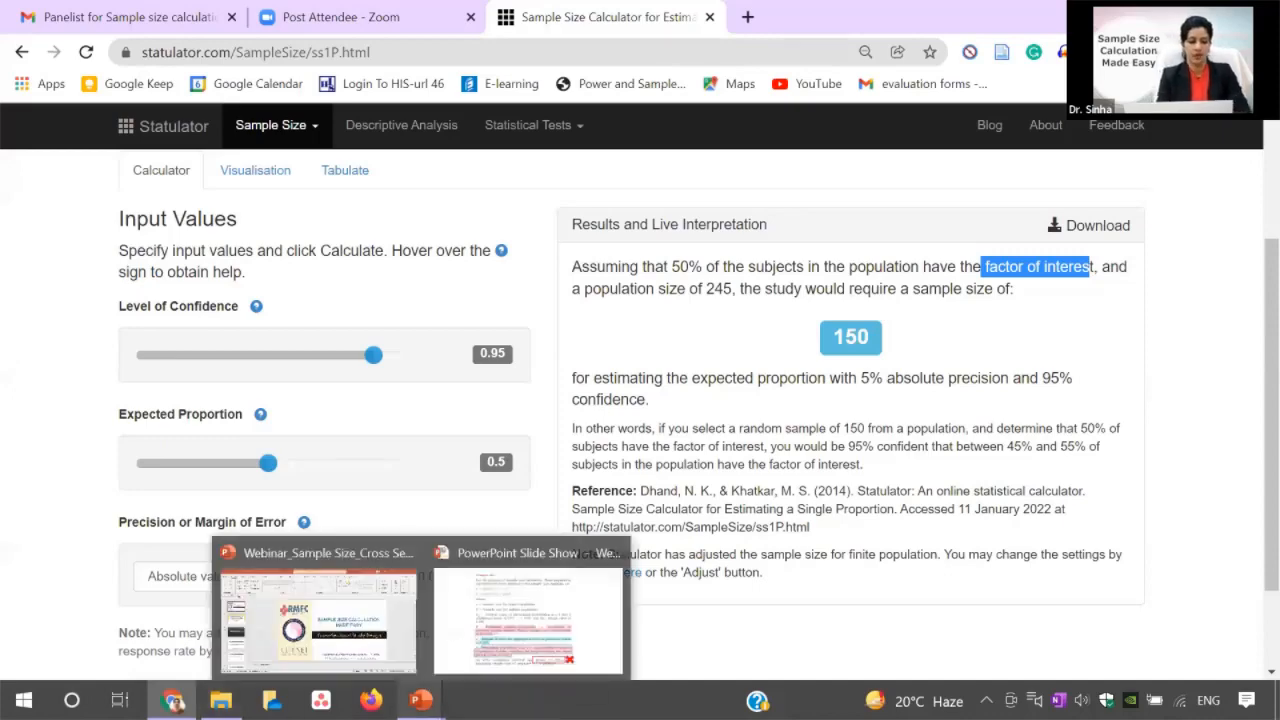
click(528, 620)
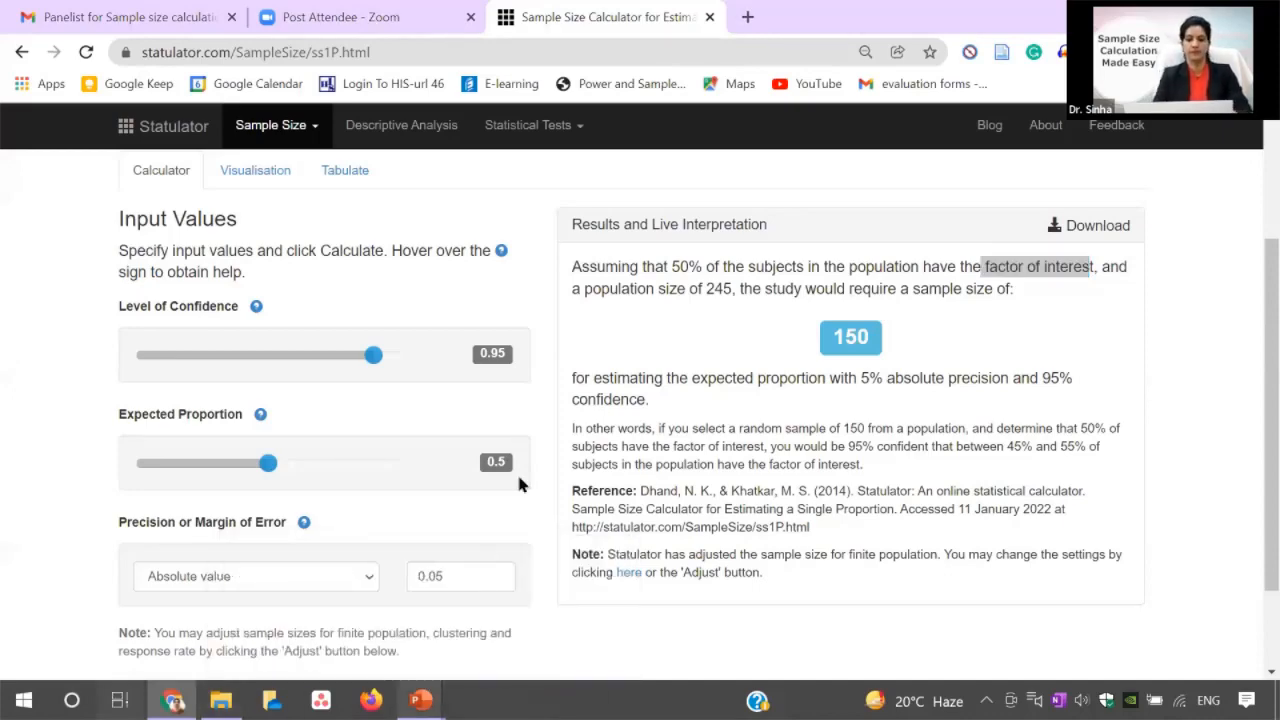
key(super+Tab)
click(534, 251)
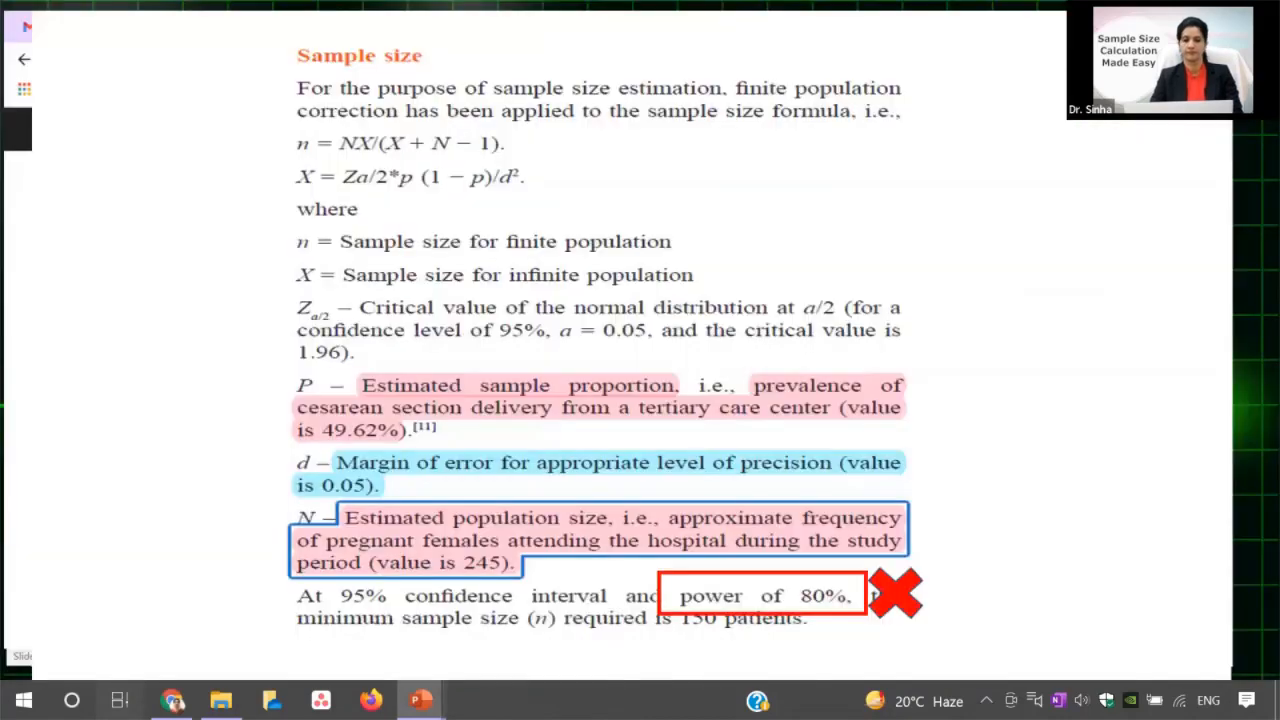